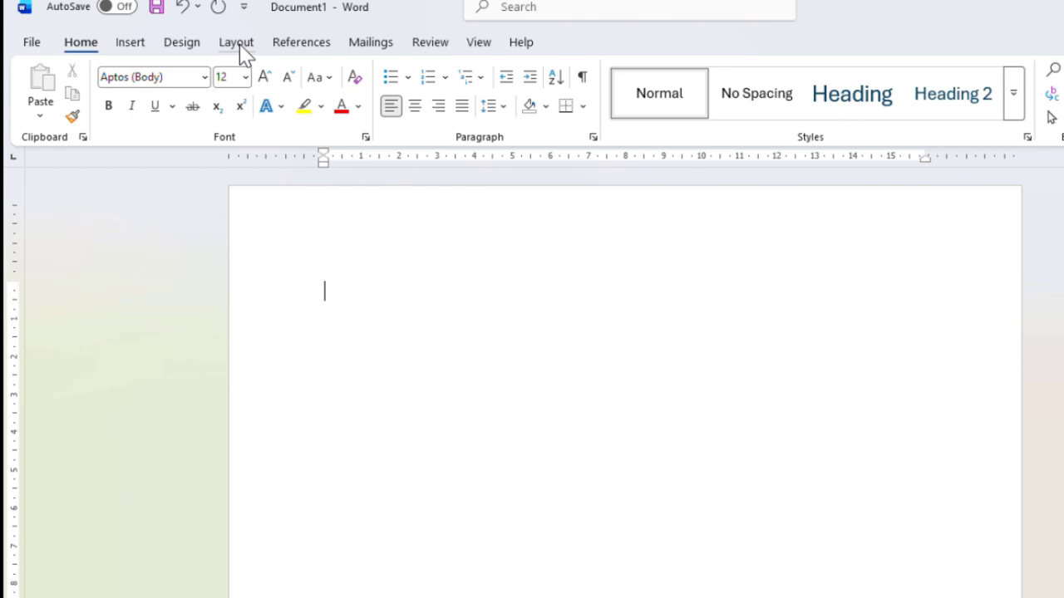
Step: Apply the Normal margins of 2.54 cm on every side and set the page orientation to portrait
left_click(239, 47)
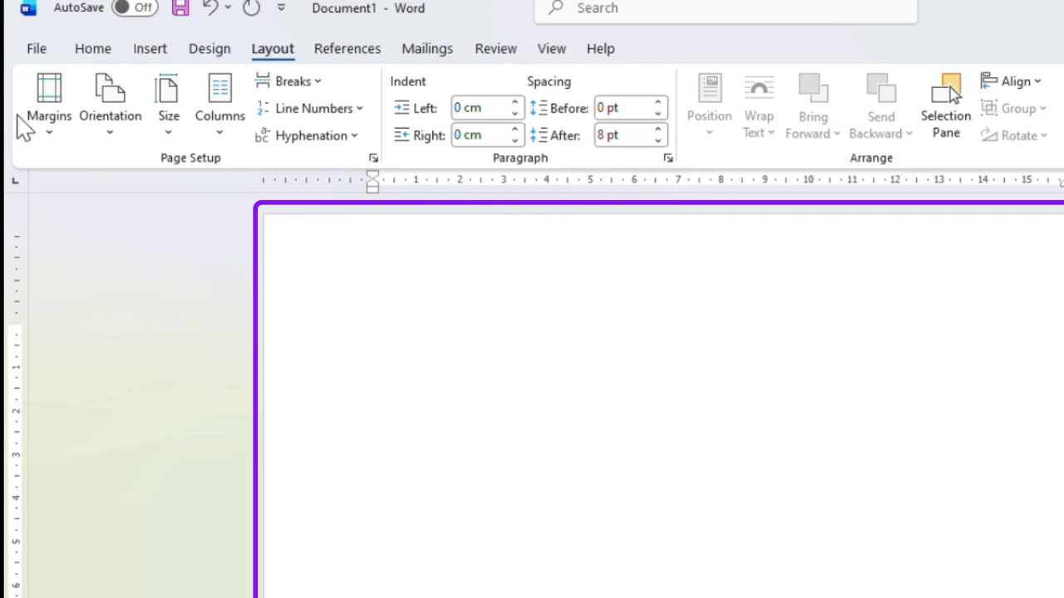
left_click(49, 138)
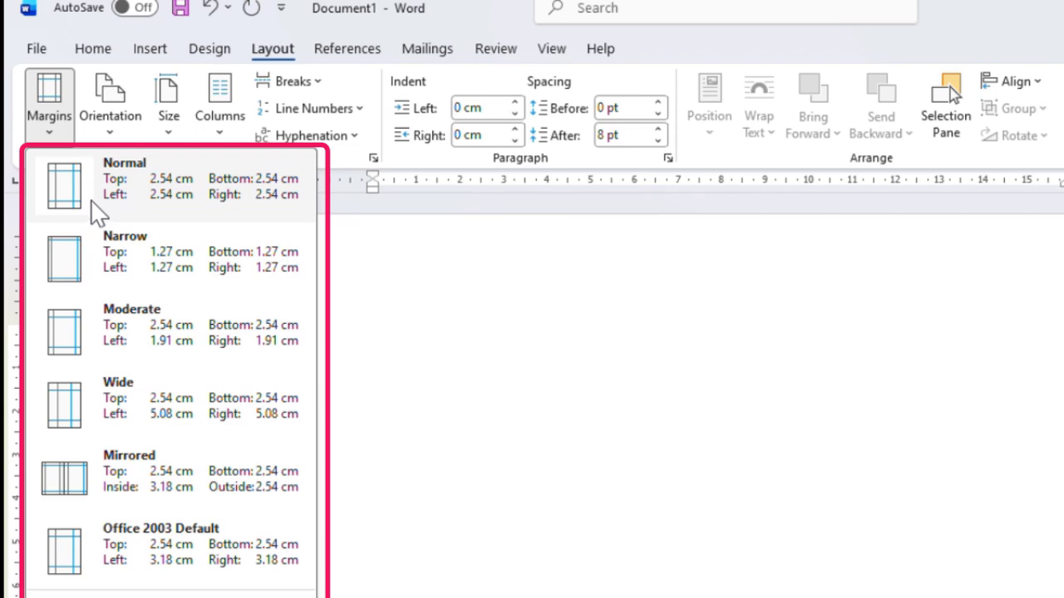
left_click(123, 184)
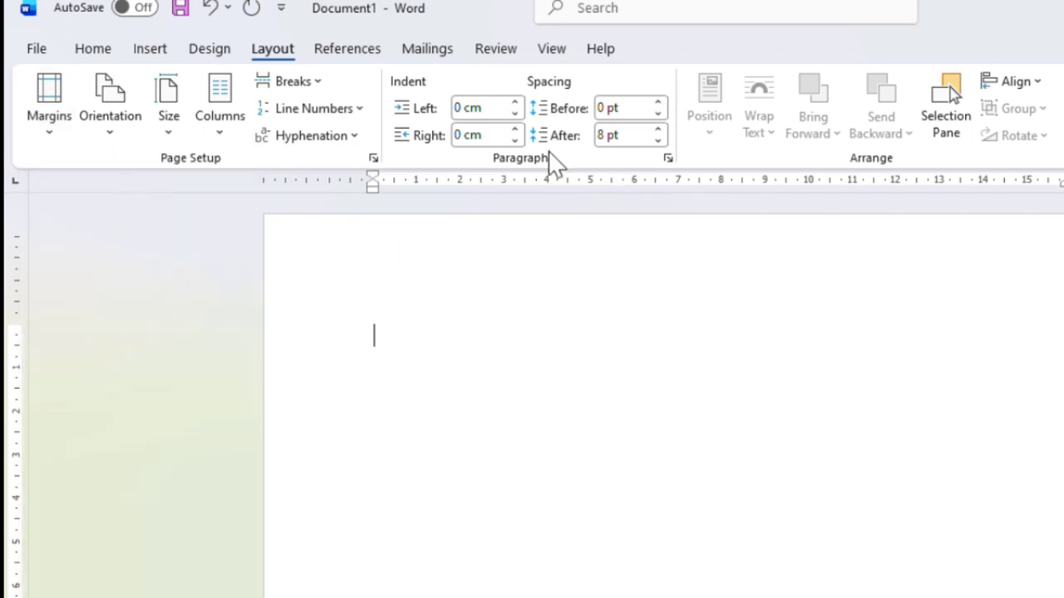
left_click(50, 133)
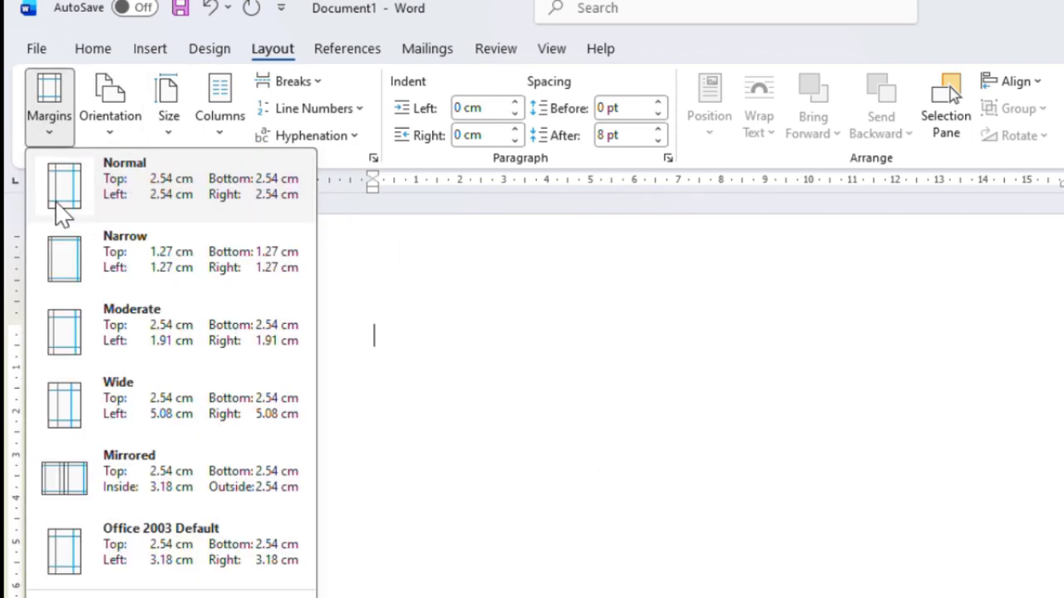
left_click(571, 267)
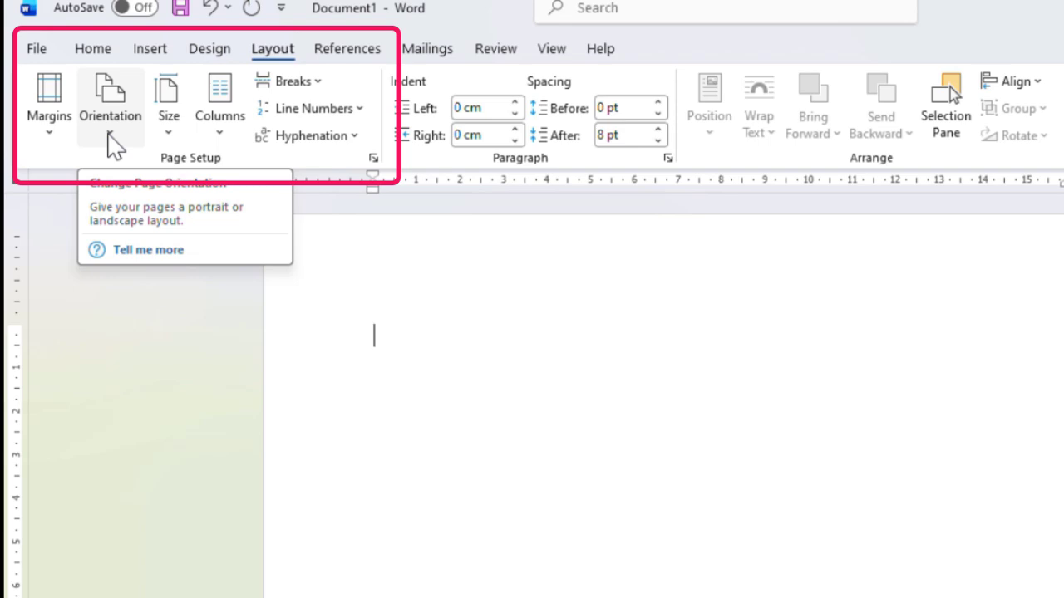
left_click(109, 136)
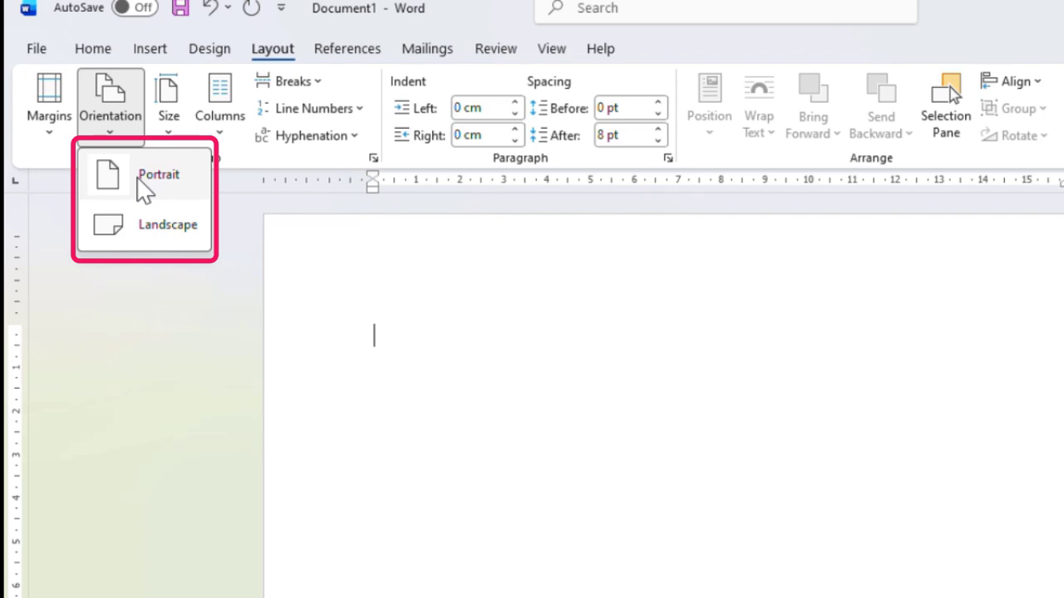
left_click(143, 176)
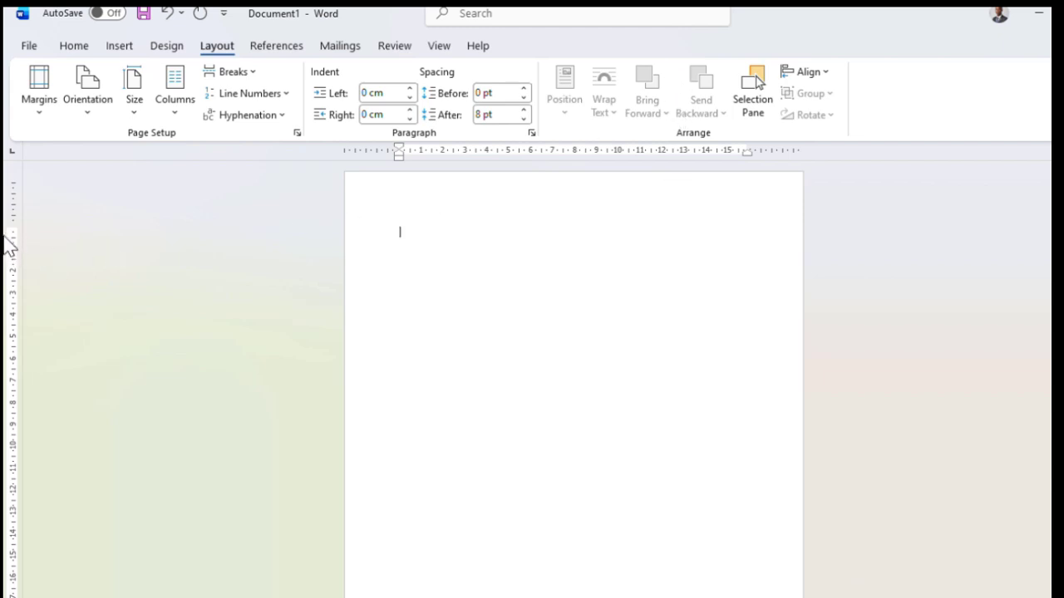
Step: Switch the page orientation to landscape and back to portrait
left_click(80, 114)
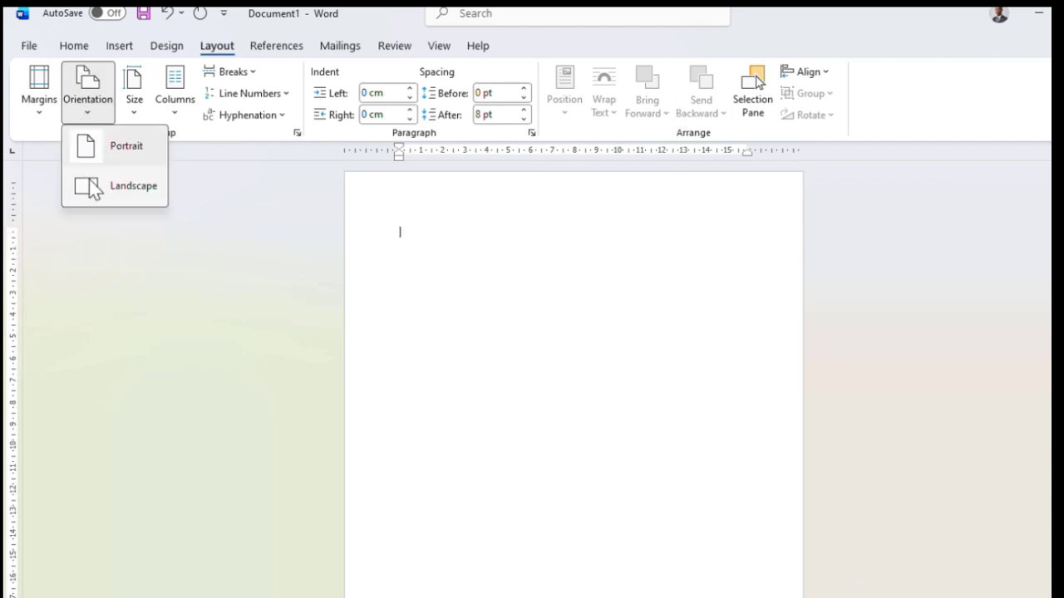
left_click(91, 187)
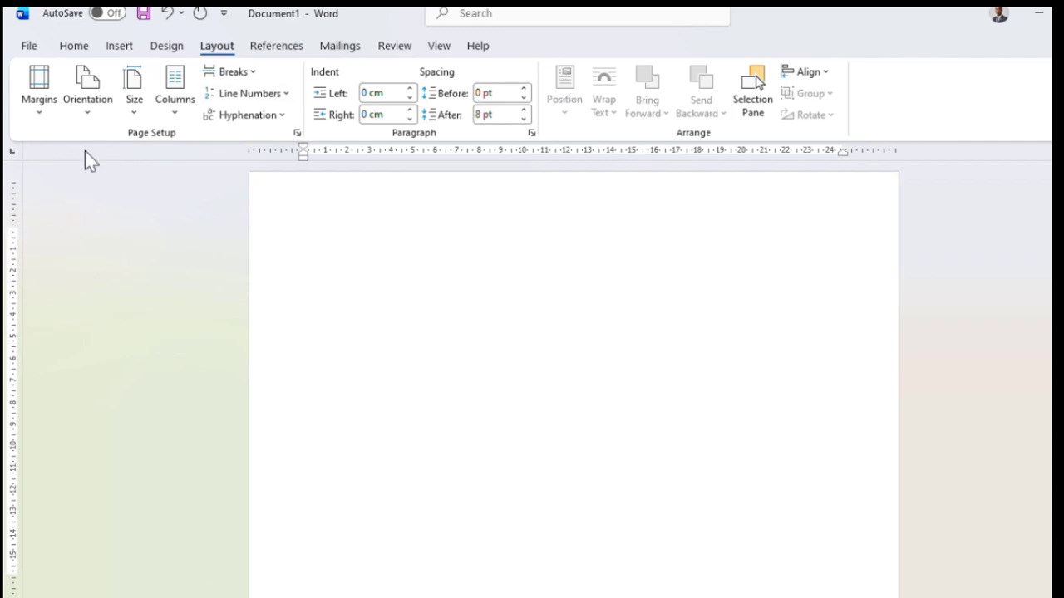
left_click(87, 116)
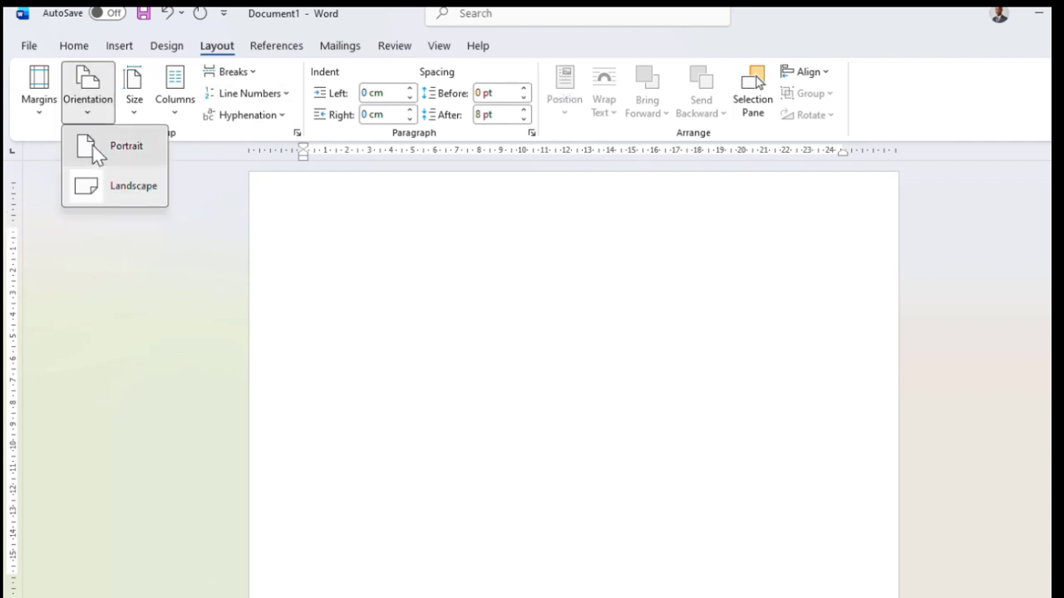
left_click(93, 146)
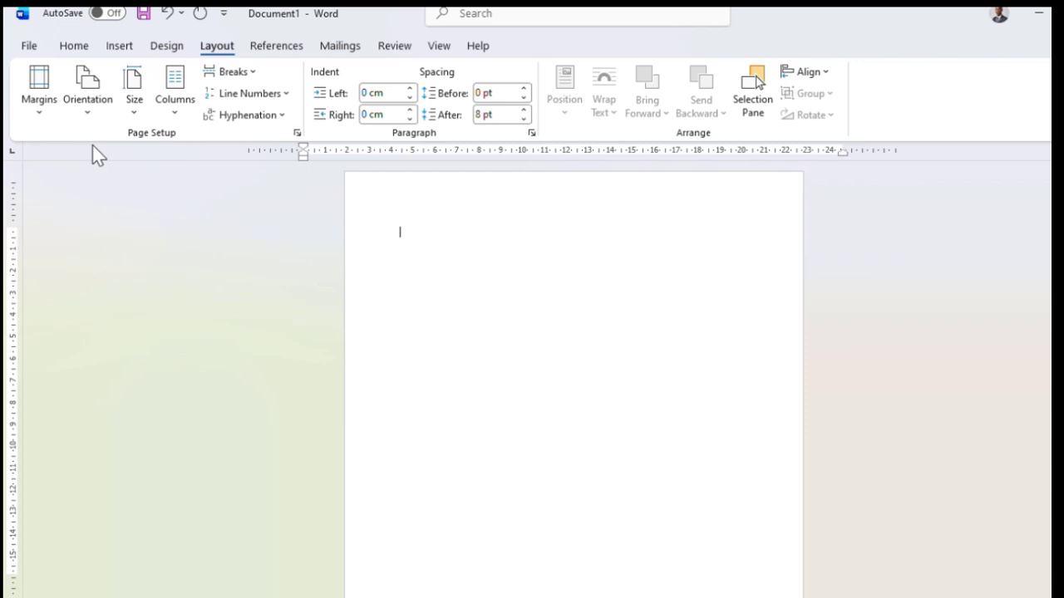
Step: Set the paper size to A4 (21 cm x 29.7 cm)
left_click(134, 111)
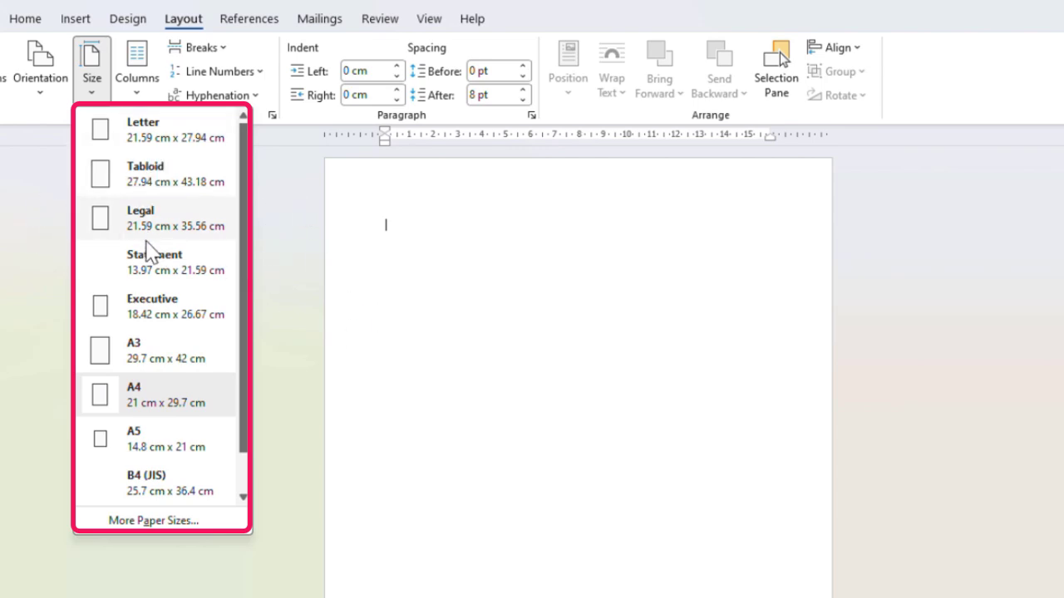
left_click(132, 396)
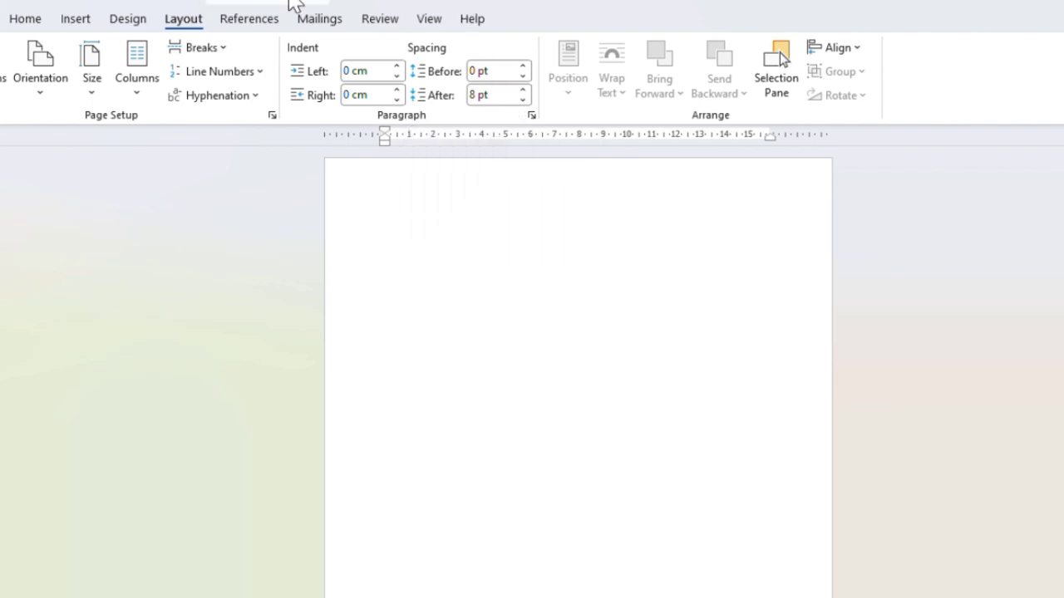
left_click(92, 76)
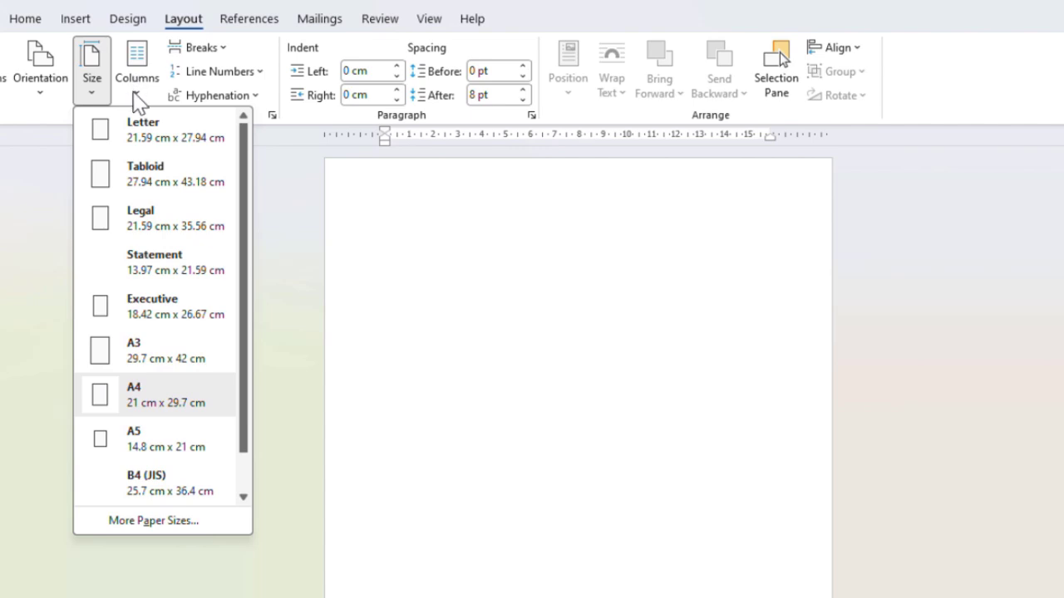
Step: Generate sample text at the start of the page with the formula =rand(1,10)
left_click(137, 96)
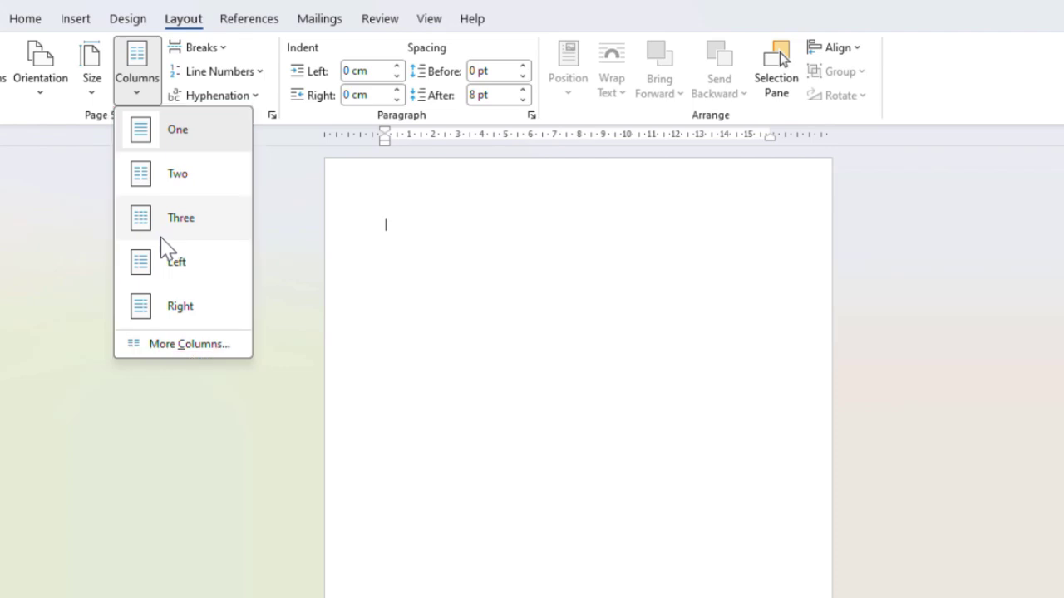
left_click(399, 223)
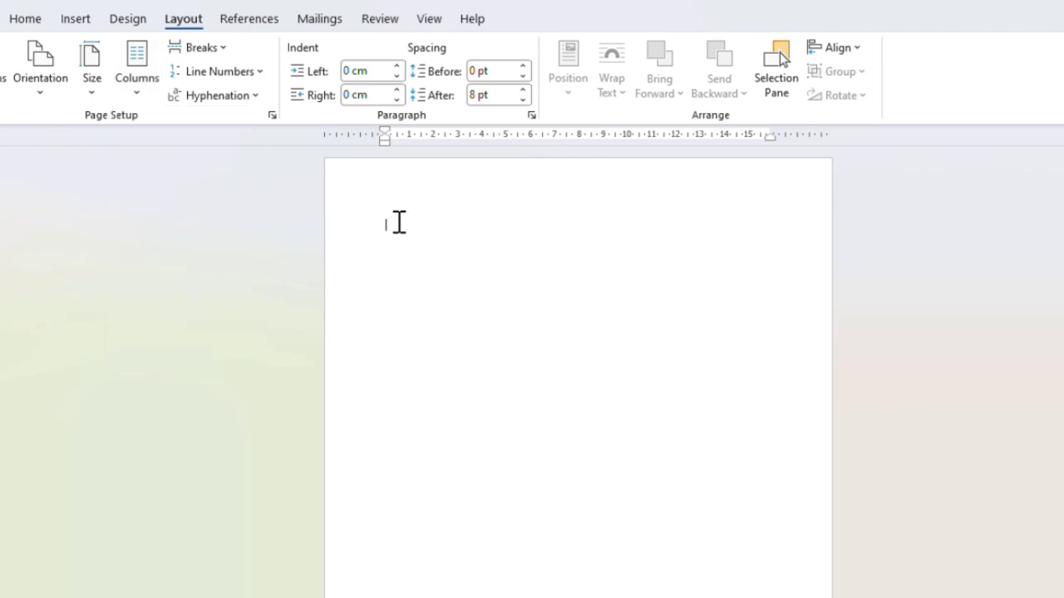
type("=rand(1,10)")
key("Return")
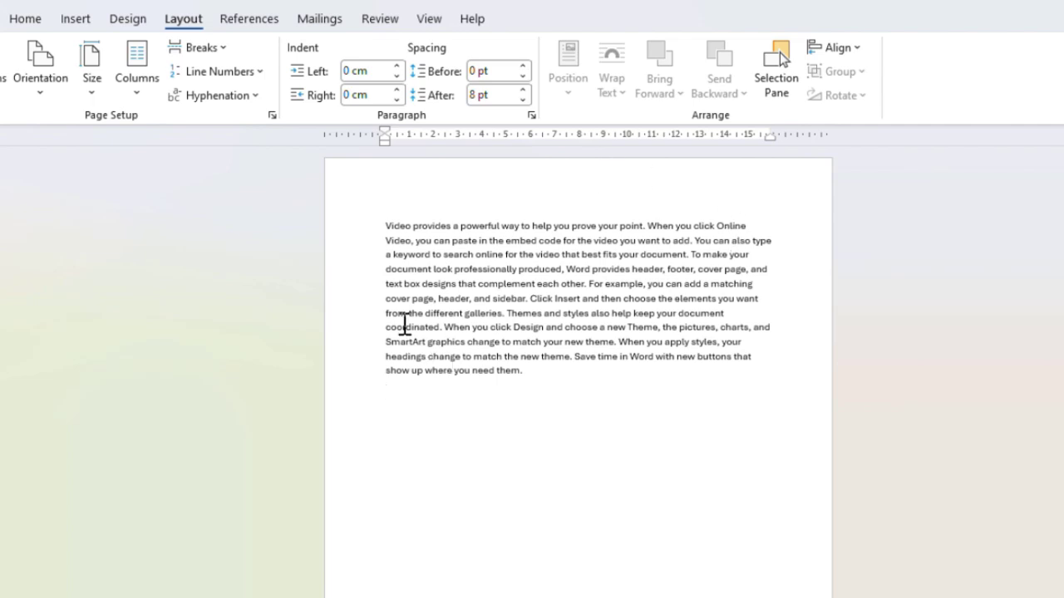
Step: Insert a blank line above the generated sample paragraph
left_click_drag(385, 229, 511, 356)
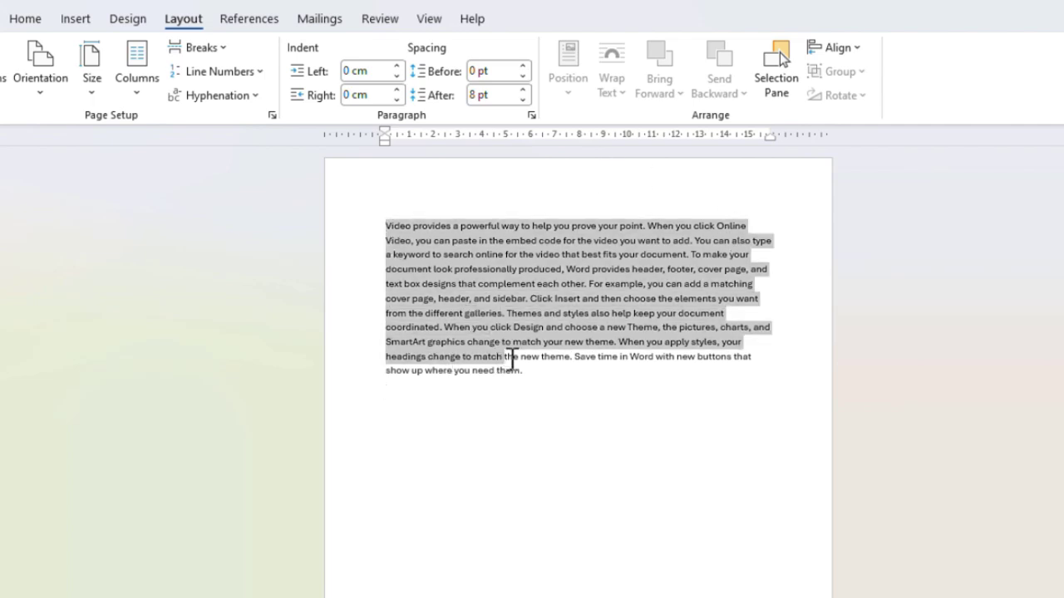
left_click(528, 370)
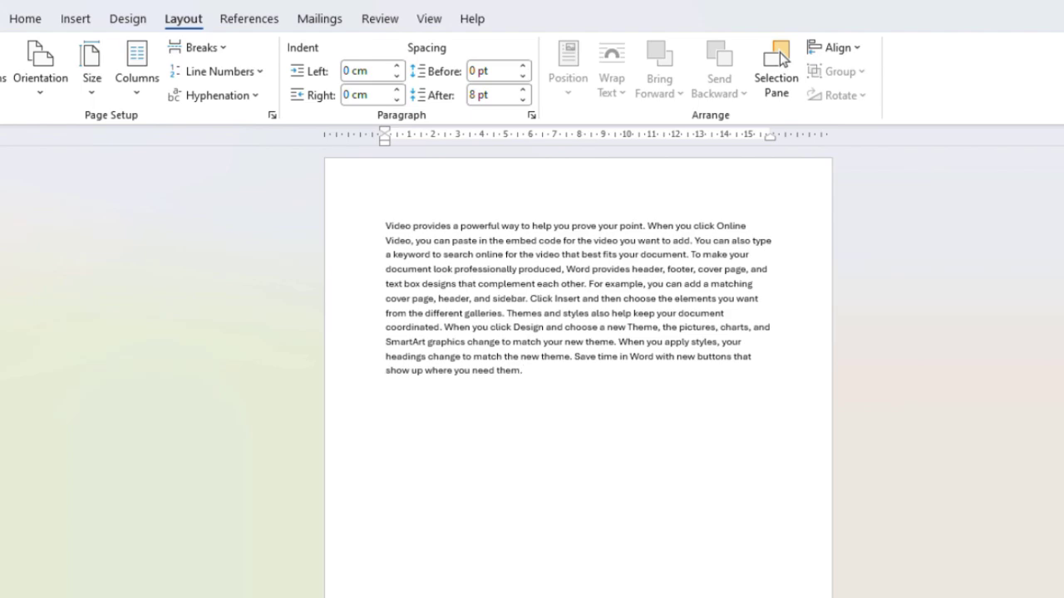
left_click(1063, 597)
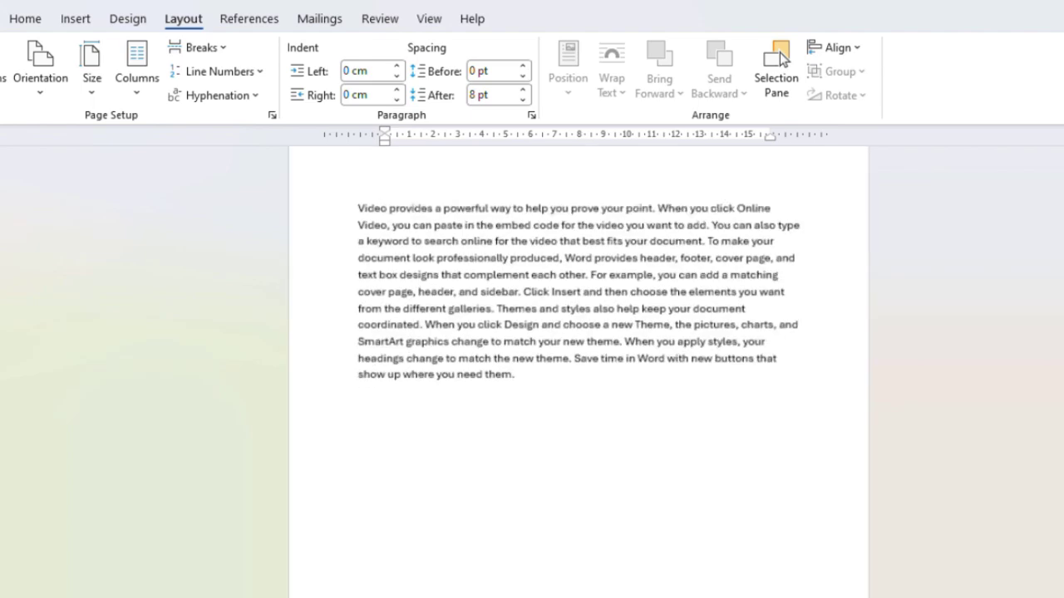
left_click(1063, 597)
left_click(1063, 597)
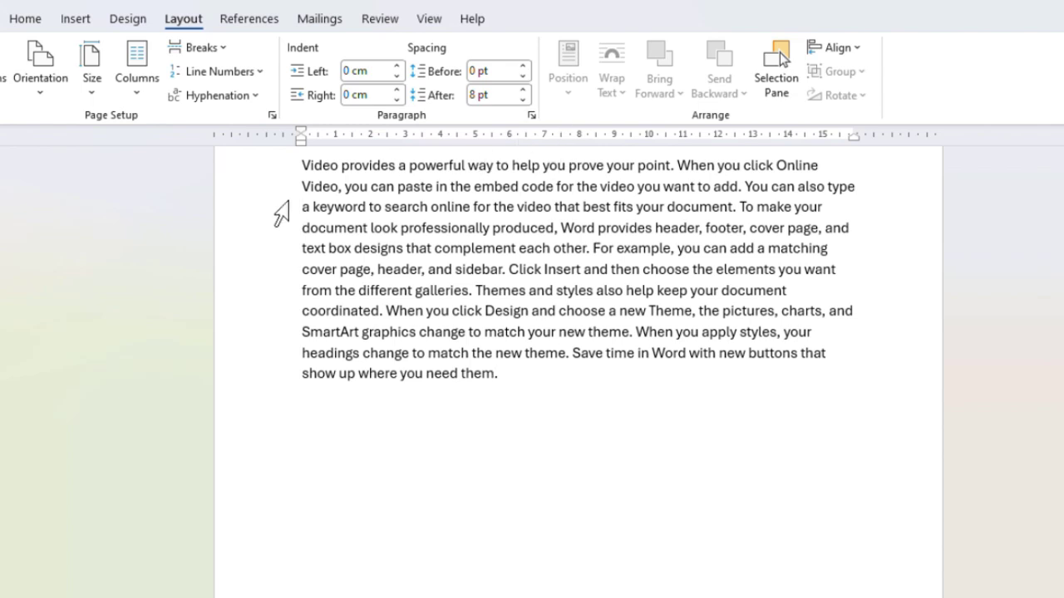
left_click(296, 171)
key("Return")
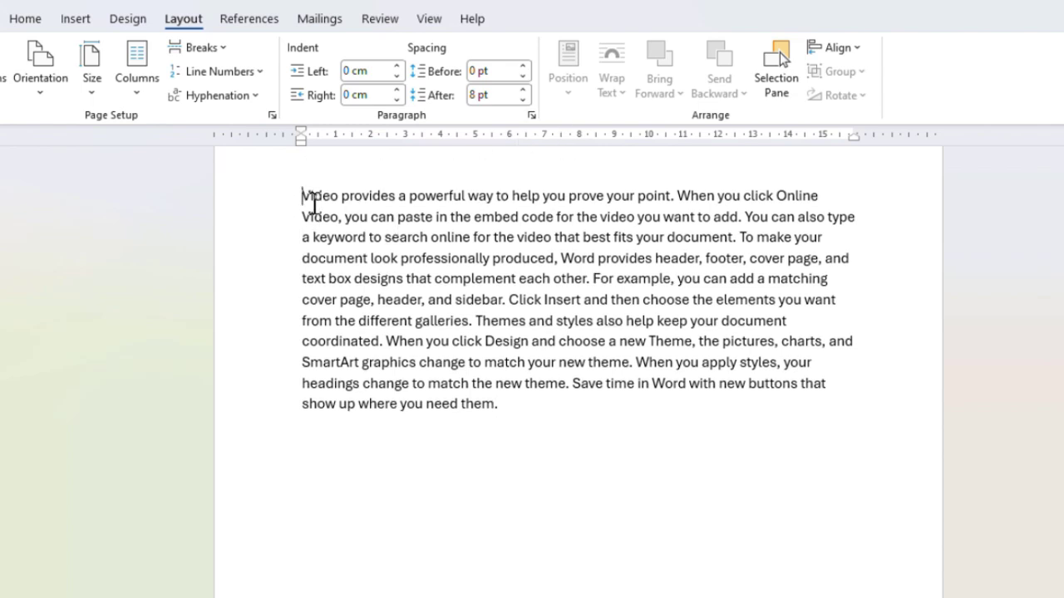
Step: Copy the whole sample paragraph and paste repeated copies of it below the original
left_click_drag(304, 196, 545, 419)
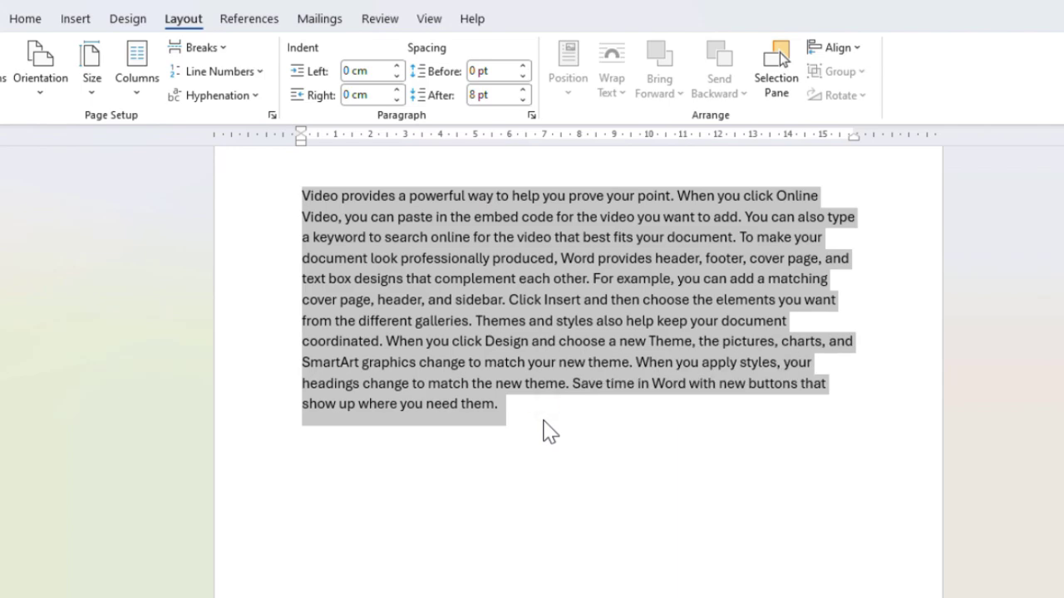
left_click(545, 431)
key("Return")
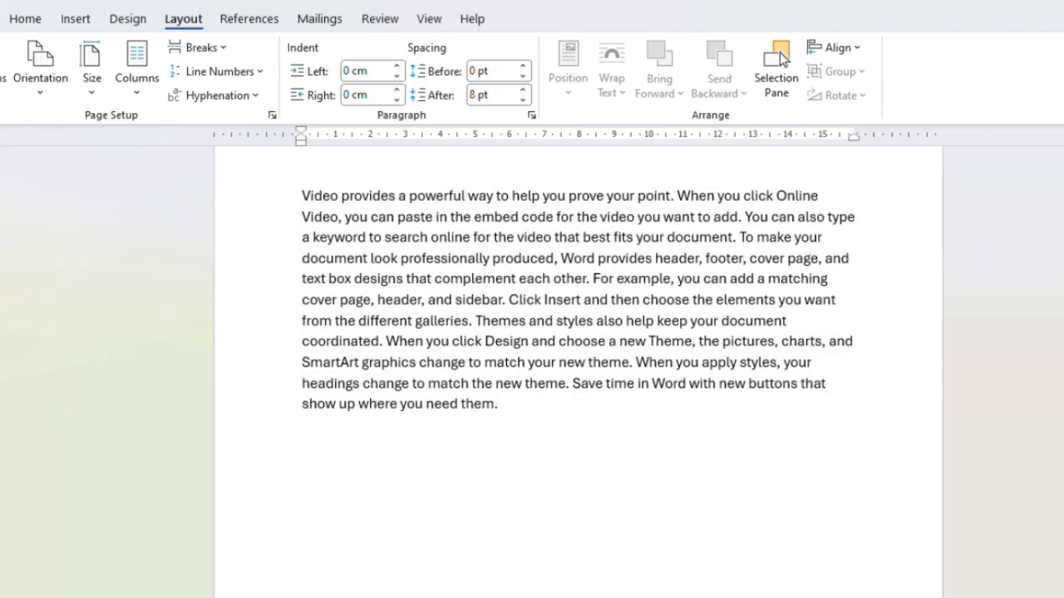
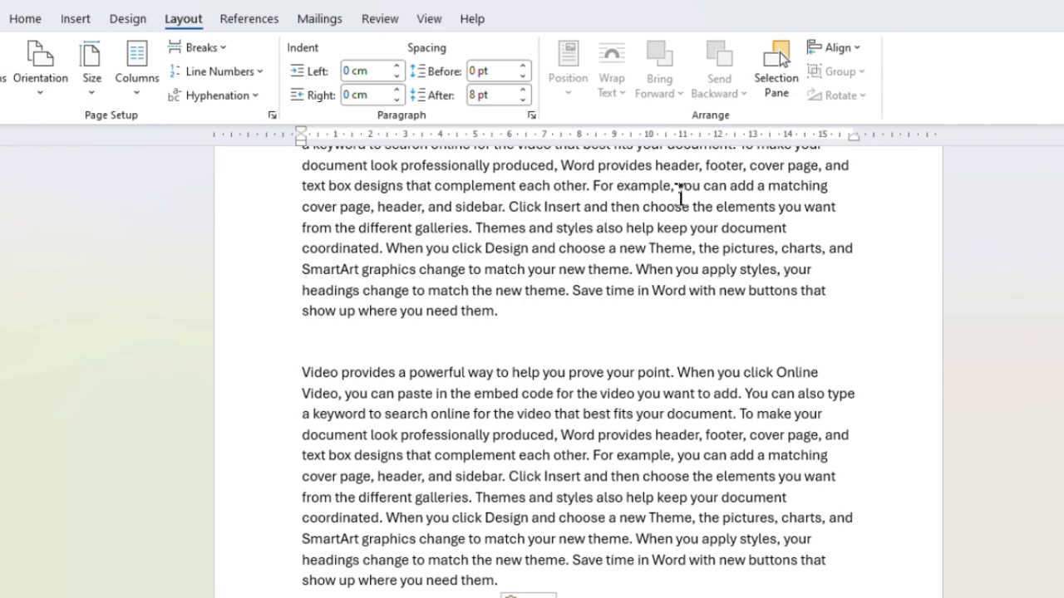
Step: Select all the text in the document and arrange it in two columns
scroll(359, 227, "up", 5)
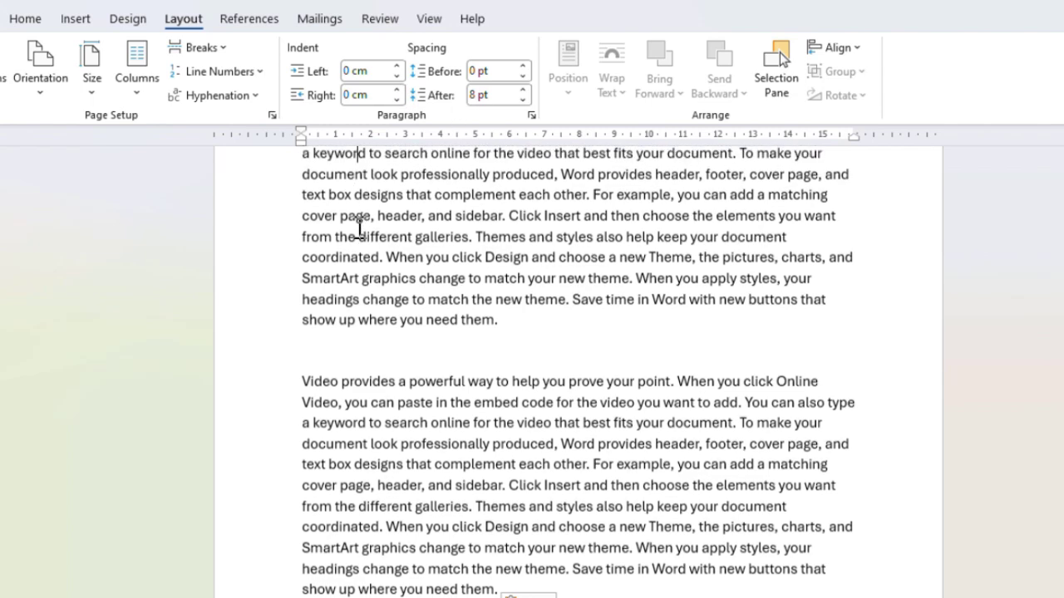
scroll(359, 228, "up", 2)
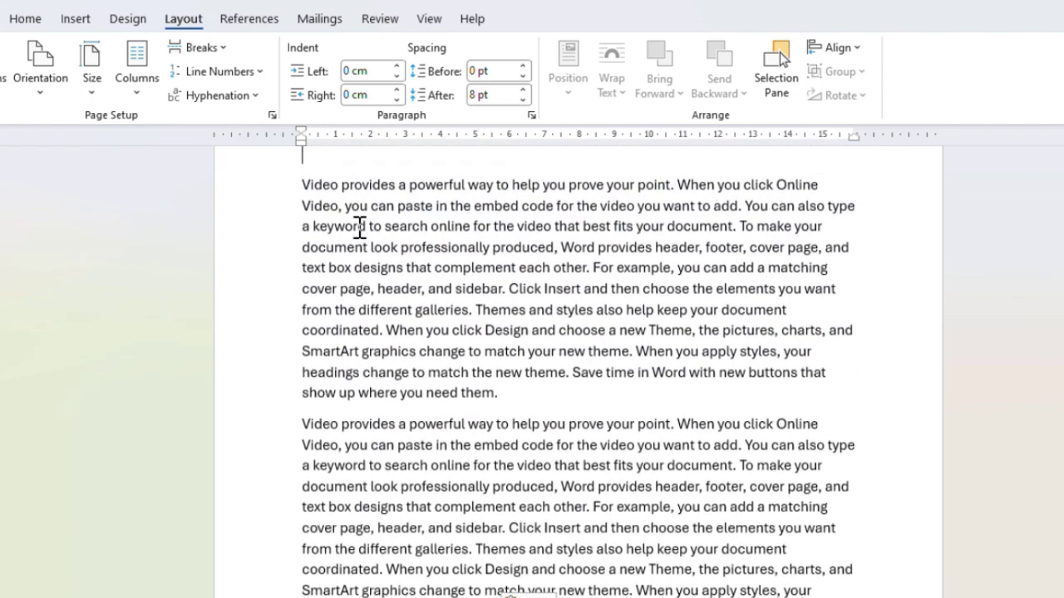
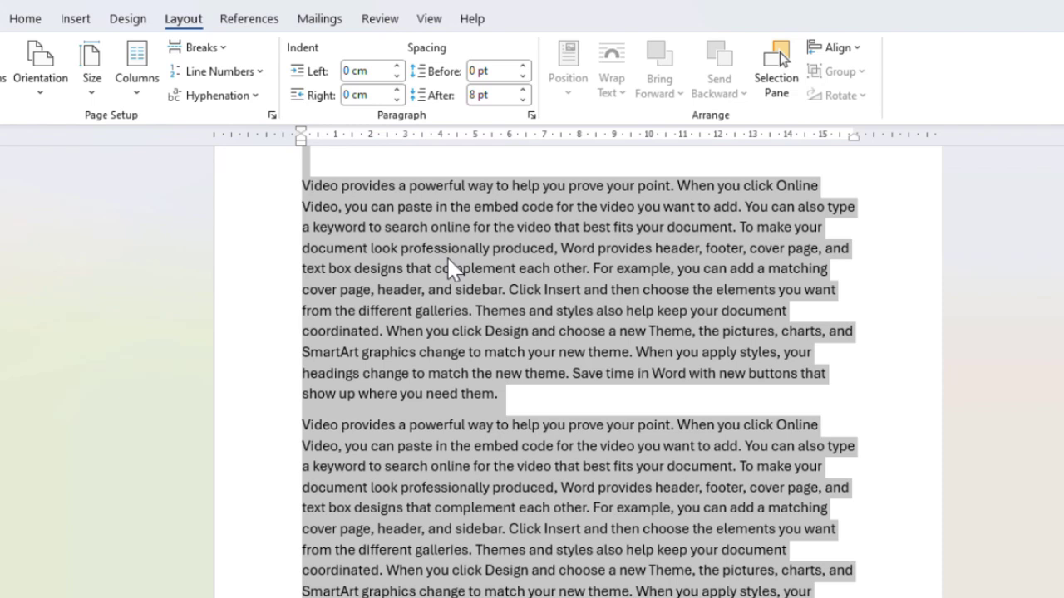
left_click(137, 99)
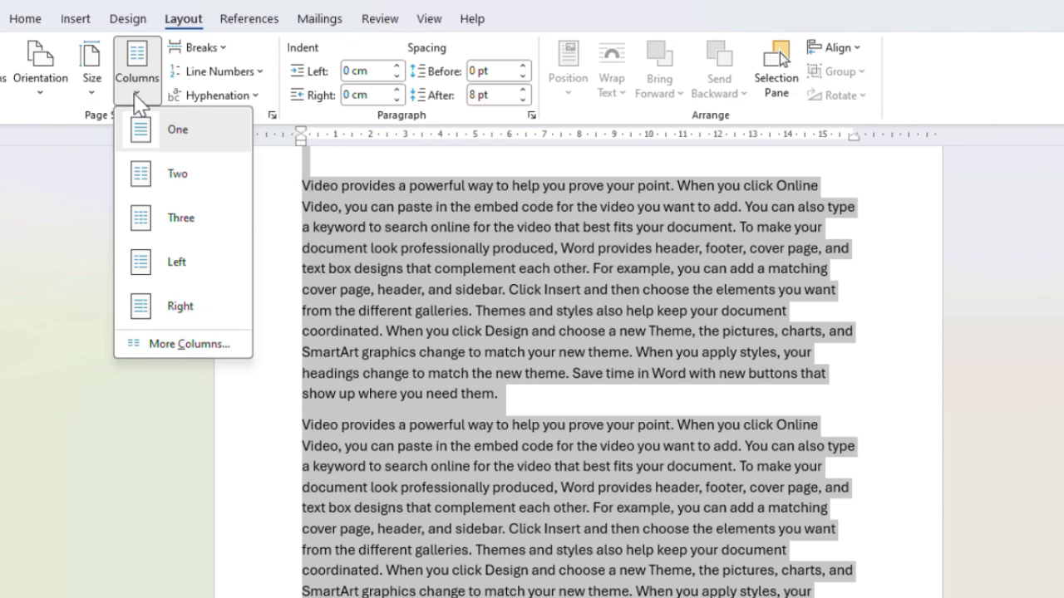
left_click(147, 174)
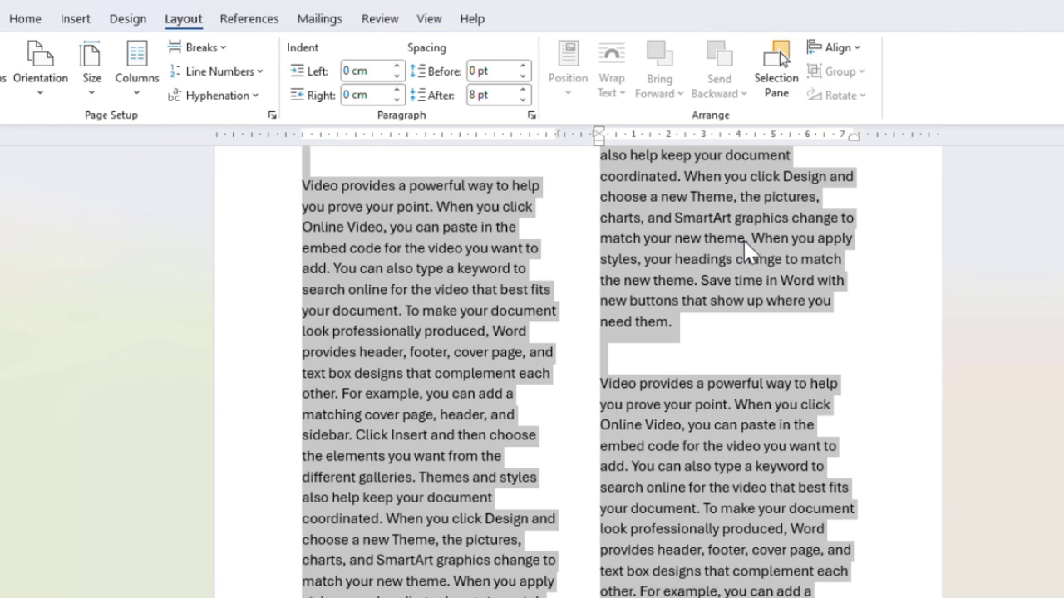
Step: Add a dividing line between the two columns of the selected text
left_click(129, 89)
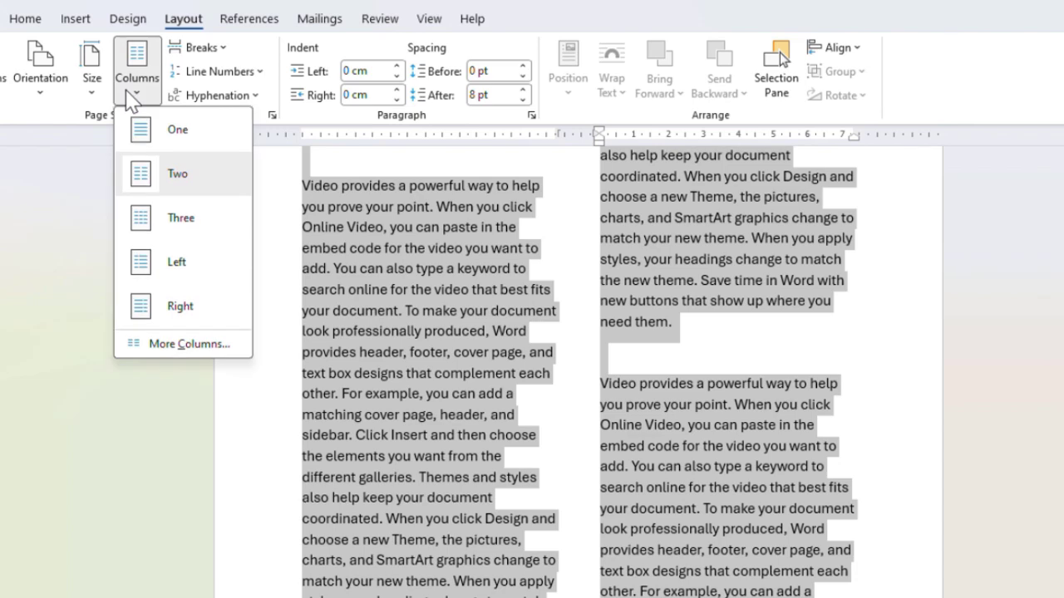
left_click(170, 344)
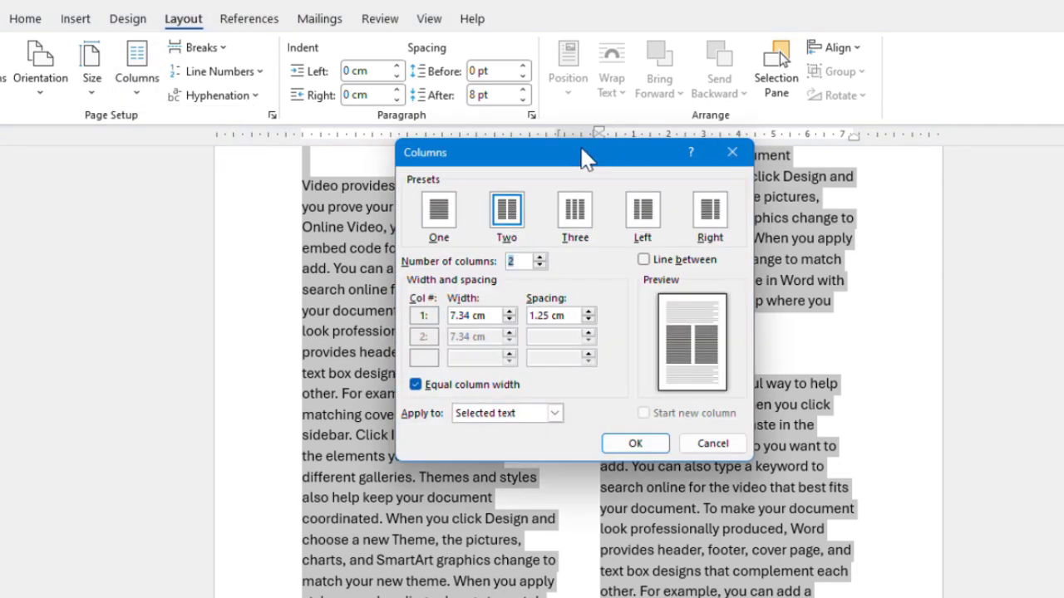
left_click_drag(581, 158, 441, 87)
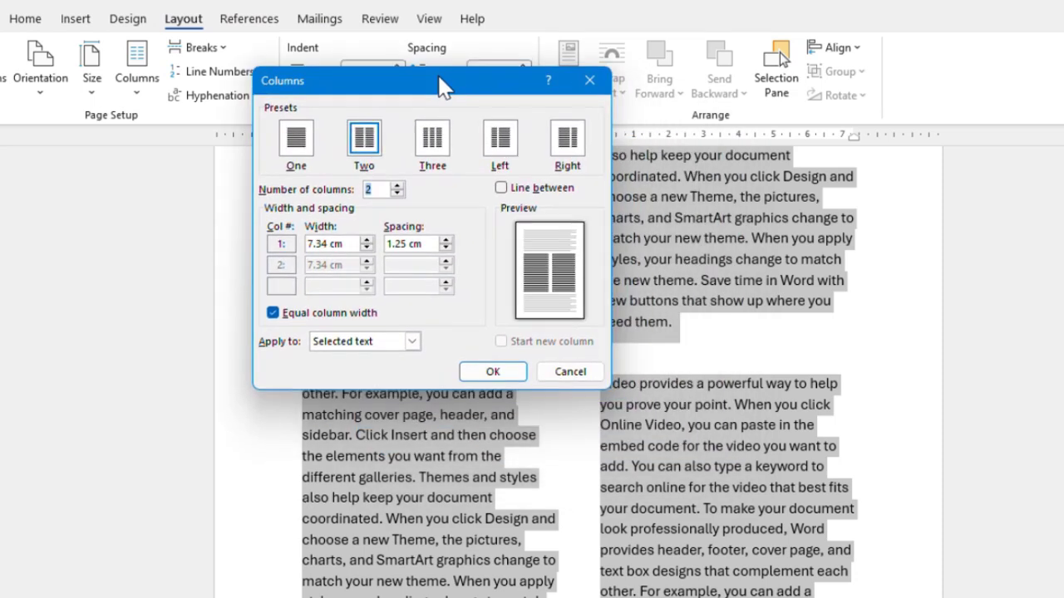
left_click(501, 190)
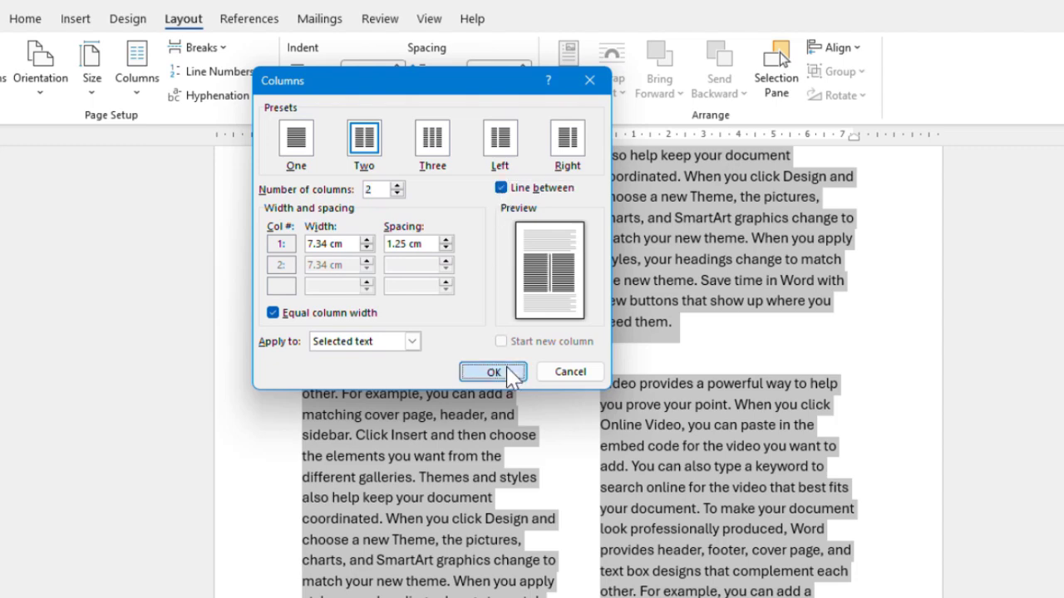
left_click(506, 373)
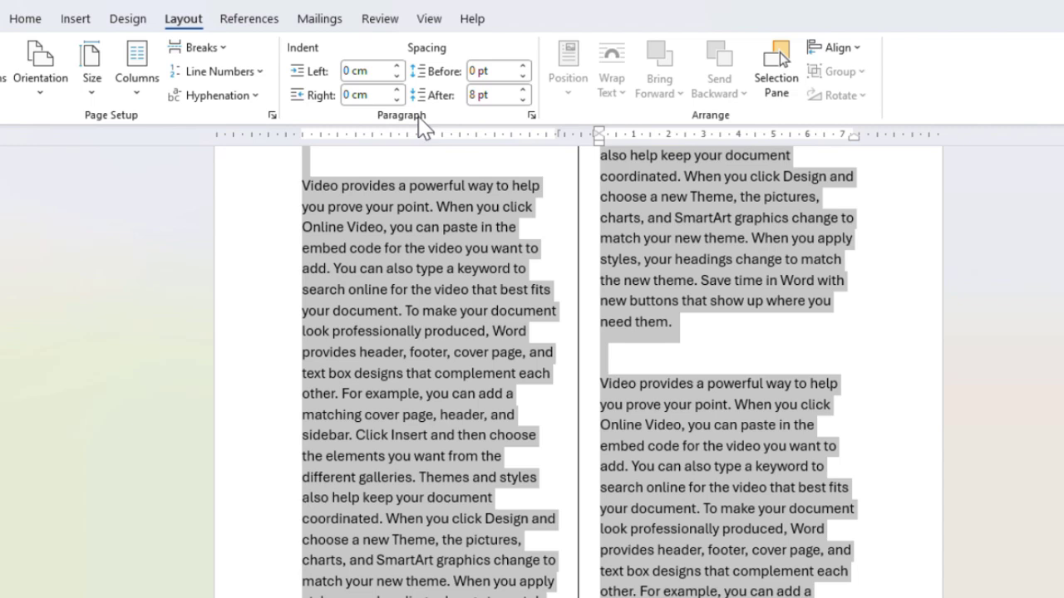
Step: Select the first column's text down to "Themes and styles" at its end and set the left indent to -1.8 cm
left_click(304, 187)
left_click_drag(304, 187, 524, 597)
scroll(549, 582, "down", 4)
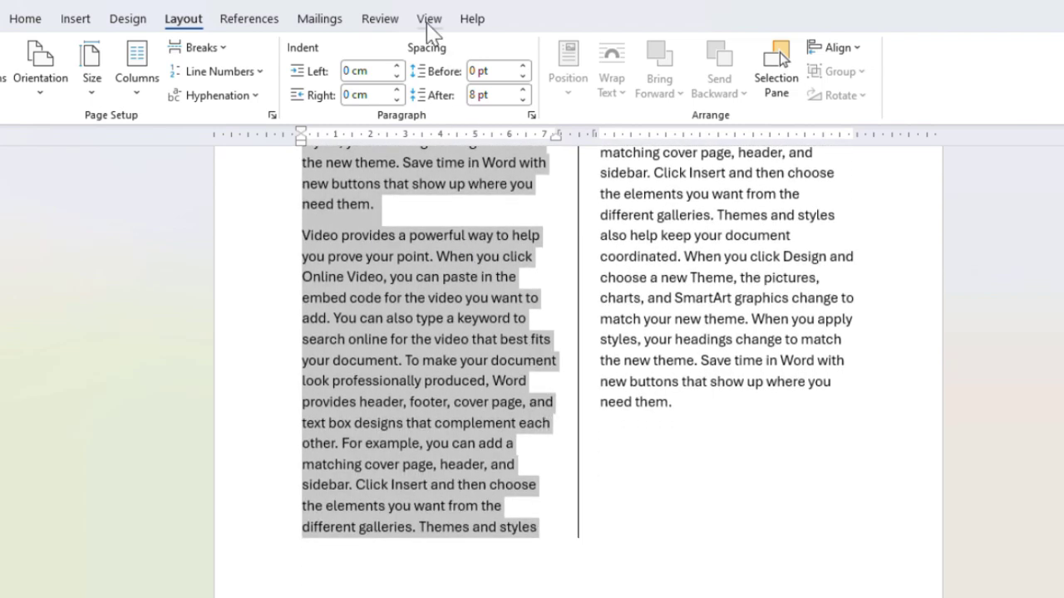
left_click(397, 75)
left_click(397, 76)
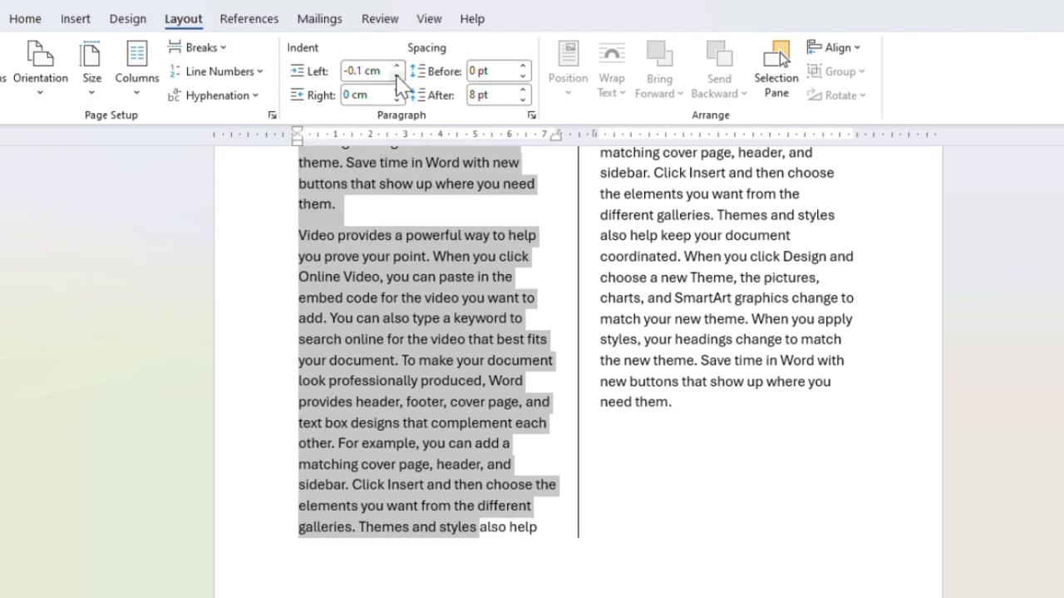
left_click(396, 76)
left_click(396, 76)
left_click(397, 76)
left_click(396, 76)
left_click(397, 75)
left_click(397, 75)
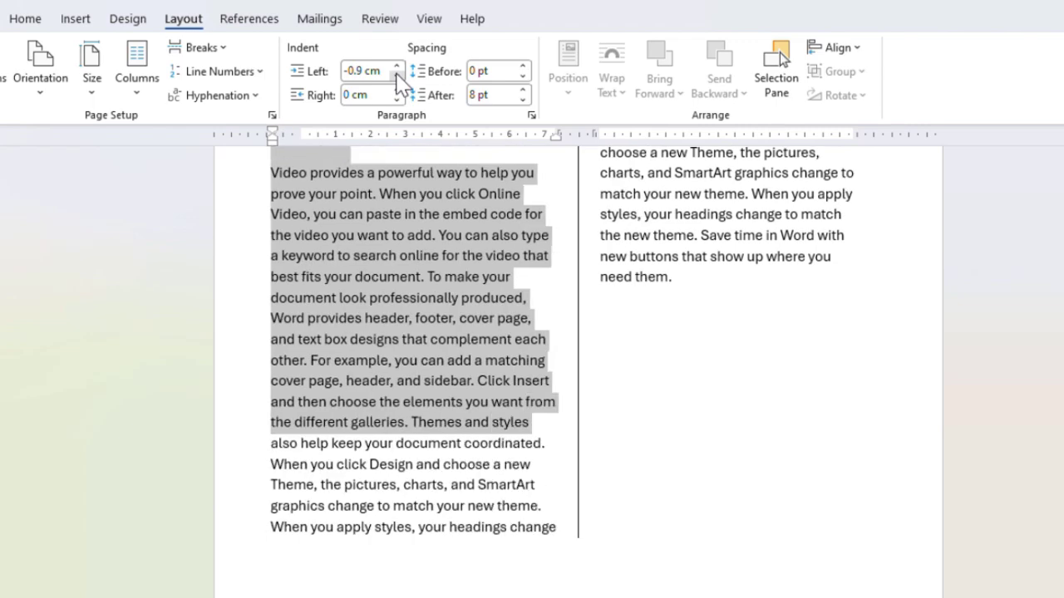
left_click(397, 75)
left_click(396, 75)
left_click(396, 76)
left_click(397, 76)
left_click(396, 76)
left_click(397, 75)
left_click(396, 76)
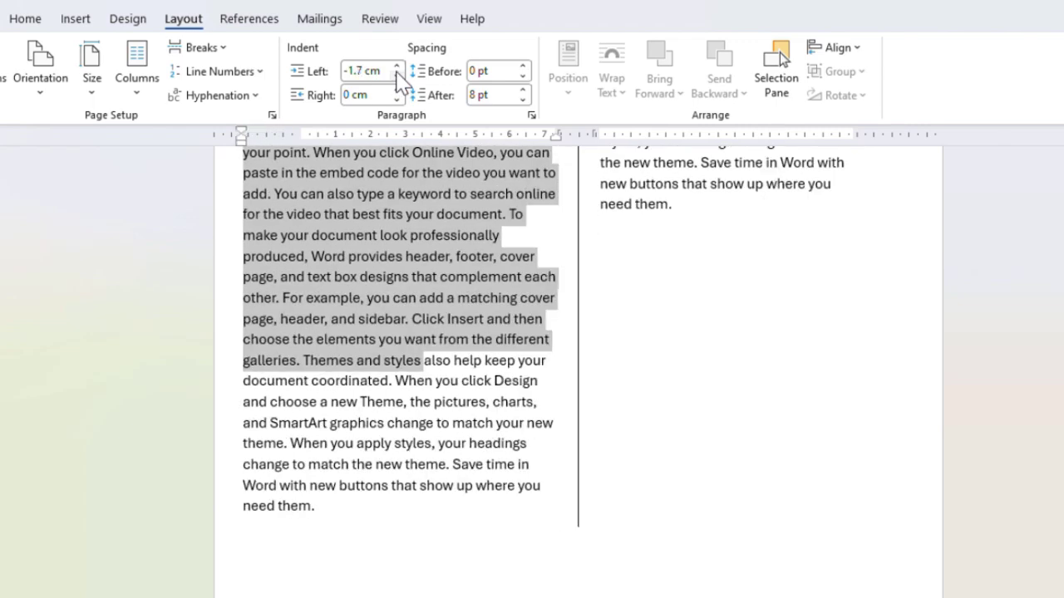
left_click(396, 76)
Step: Deselect the text, move the page's left margin slightly outward, and widen the first column by narrowing the gap between the columns
left_click(556, 345)
key("Up")
key("Up")
key("Up")
key("Up")
key("Up")
key("Up")
key("Up")
key("Up")
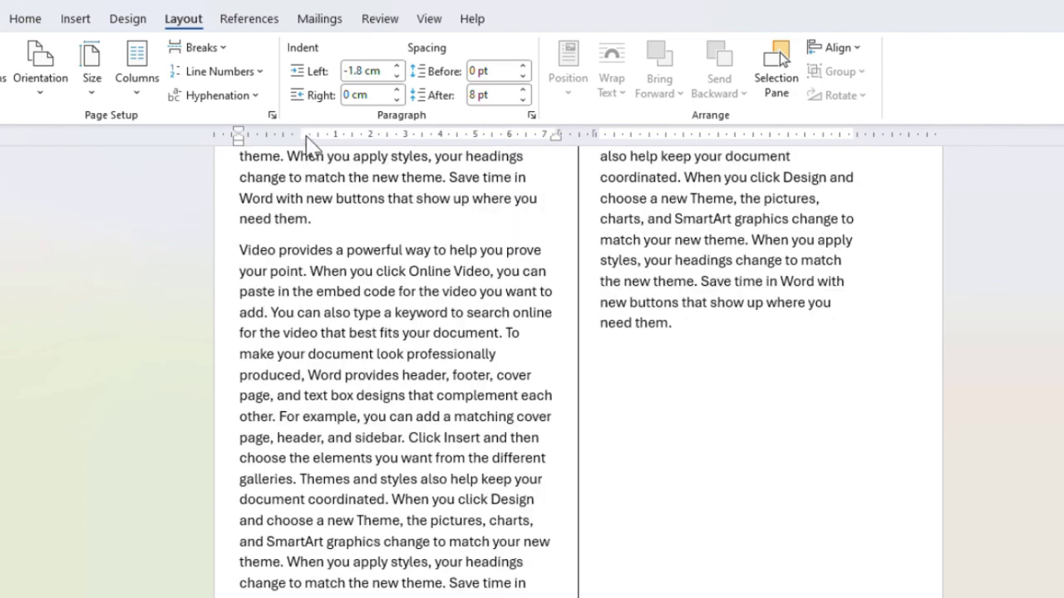
mouse_move(299, 134)
left_mouse_down()
mouse_move(263, 137)
mouse_move(287, 143)
left_mouse_up()
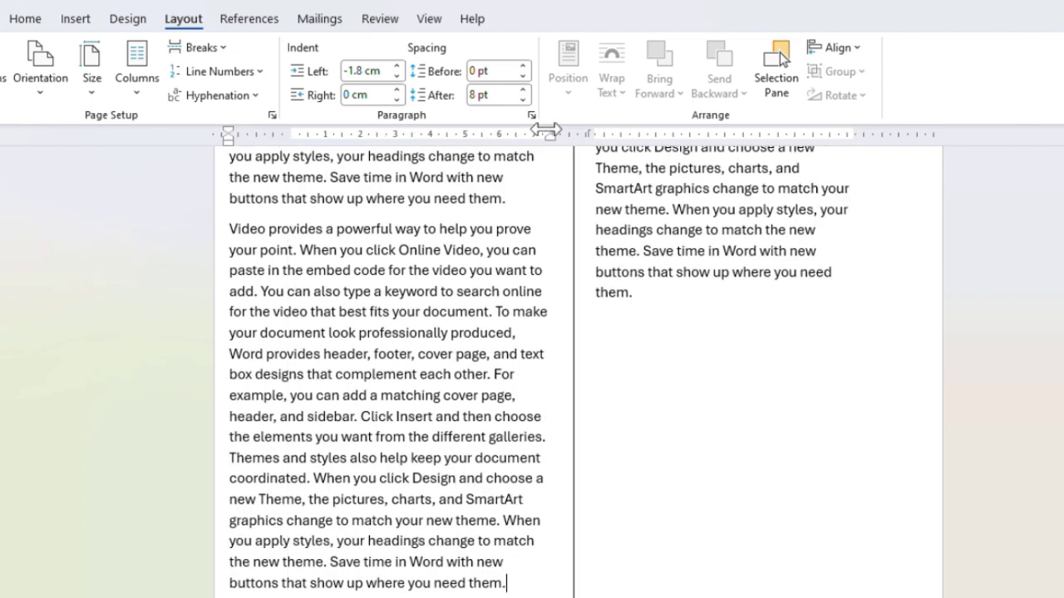
left_click_drag(545, 130, 561, 132)
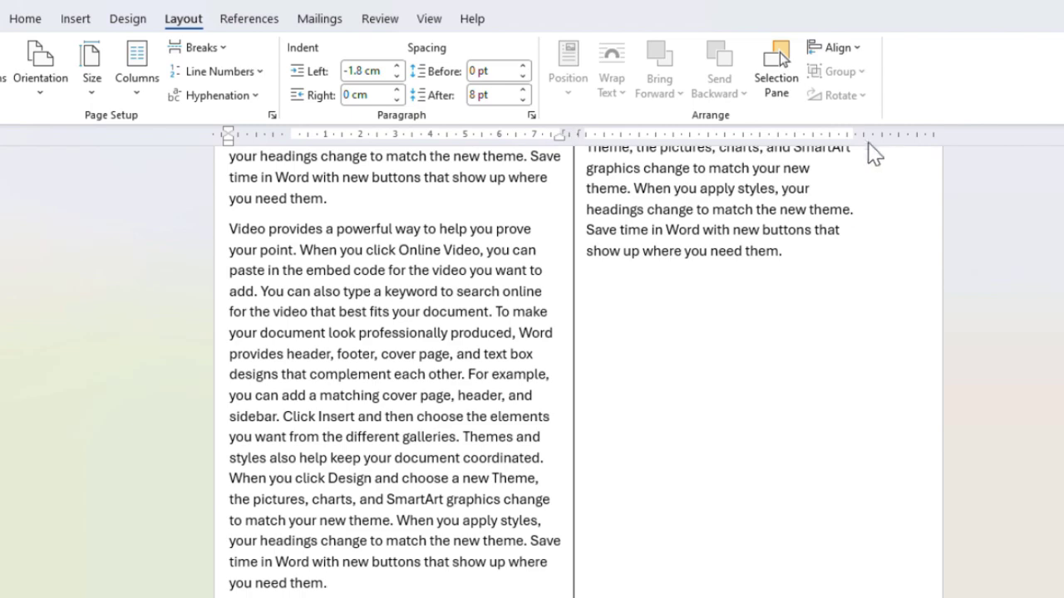
Step: Move the page's right margin outward, closer to the paper edge, to widen both text columns
left_click_drag(850, 135, 906, 136)
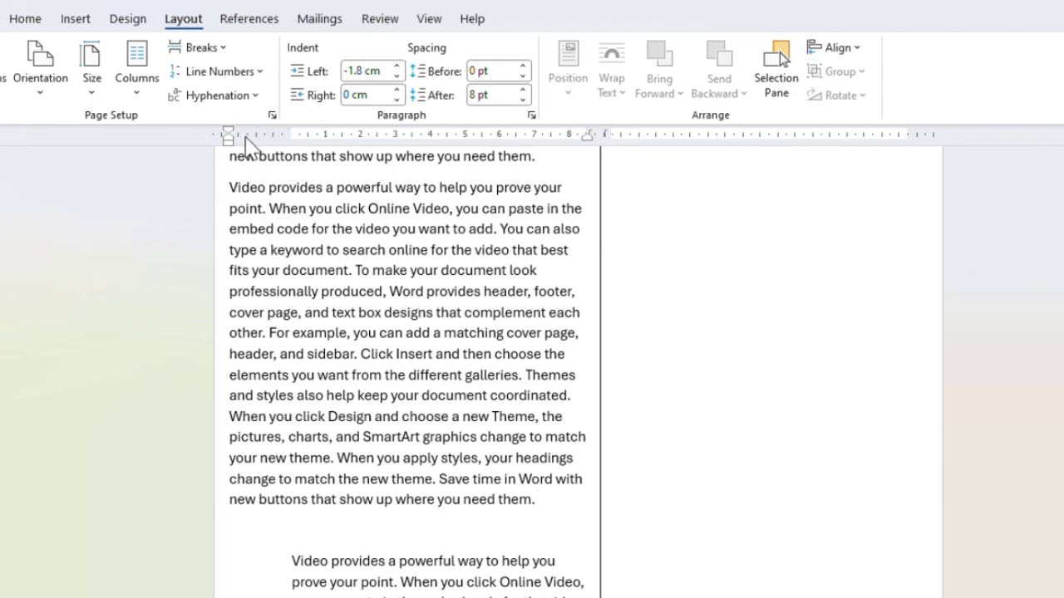
scroll(230, 159, "up", 1)
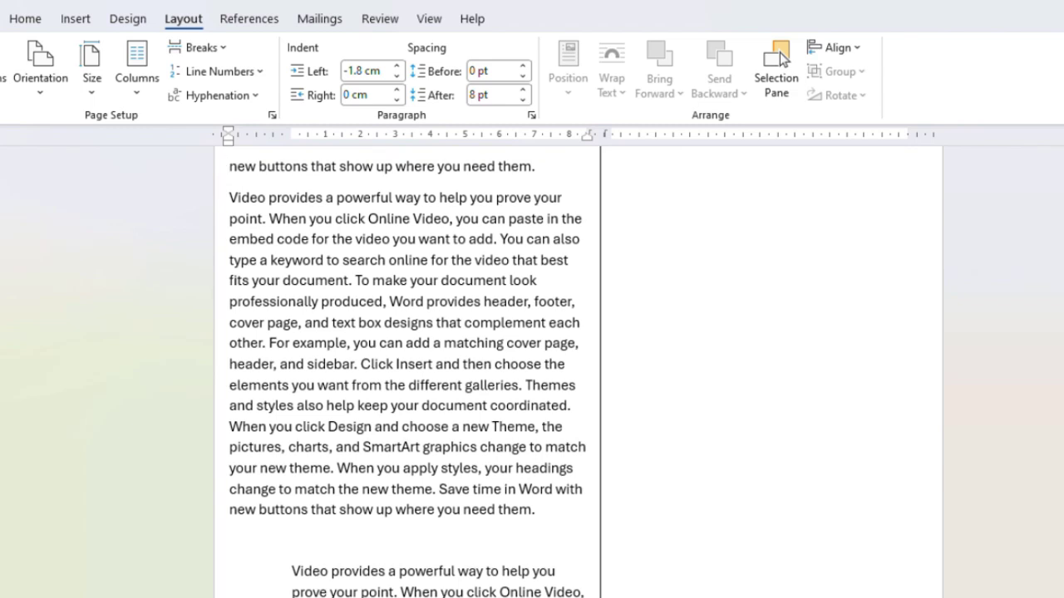
scroll(415, 167, "up", 1)
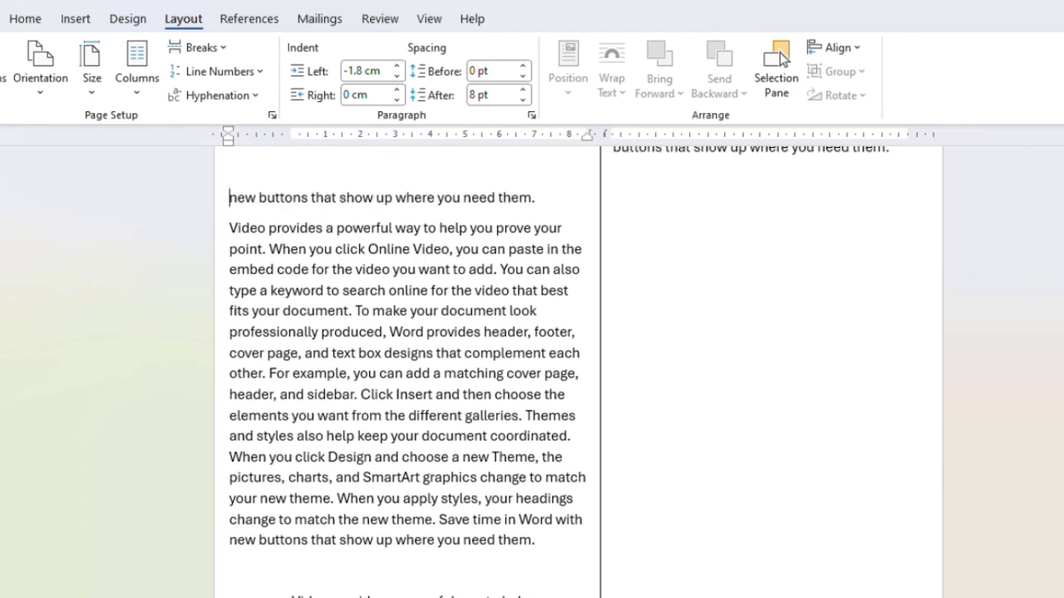